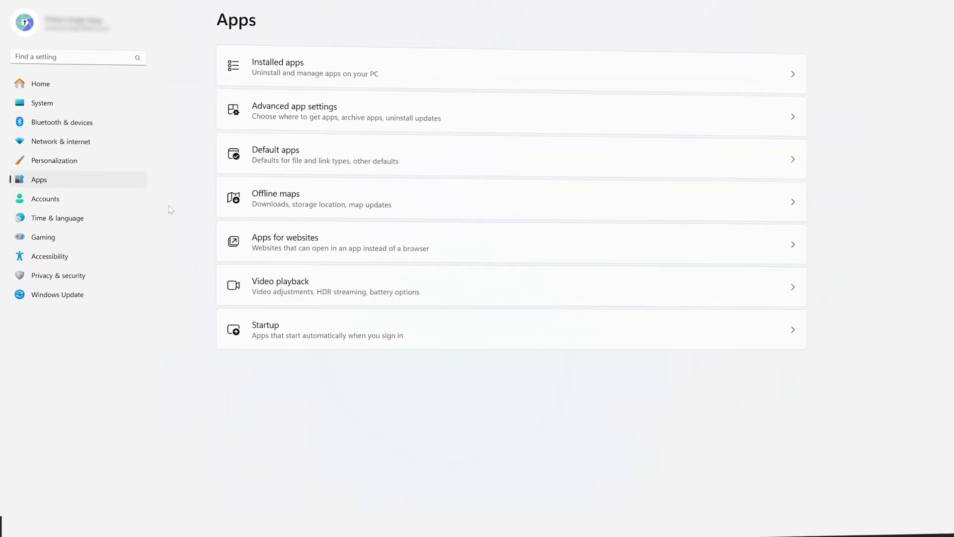
# Filter Installed apps by '365', then enter and run cscript ospp.vbs /dstatus.
pyautogui.click(329, 84)
pyautogui.write('365')
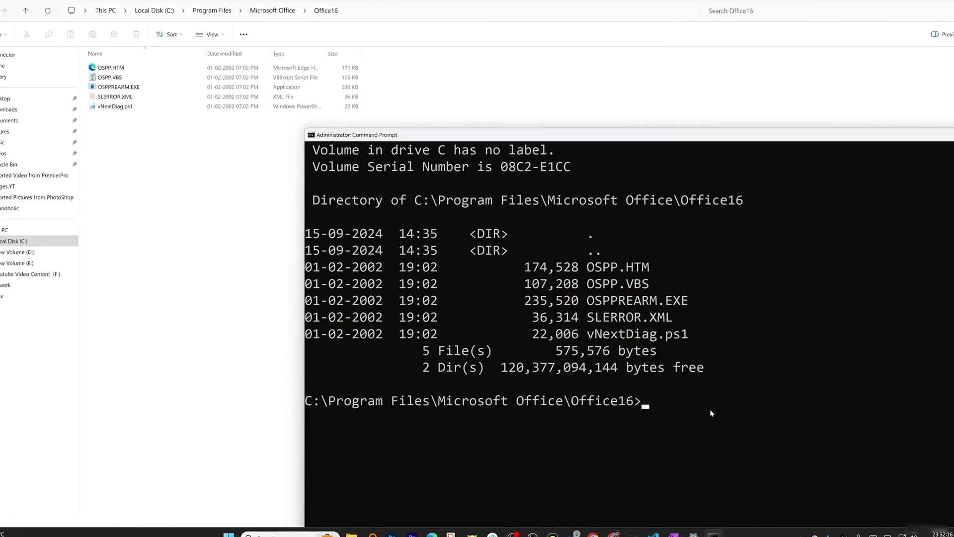
pyautogui.write('cscript ')
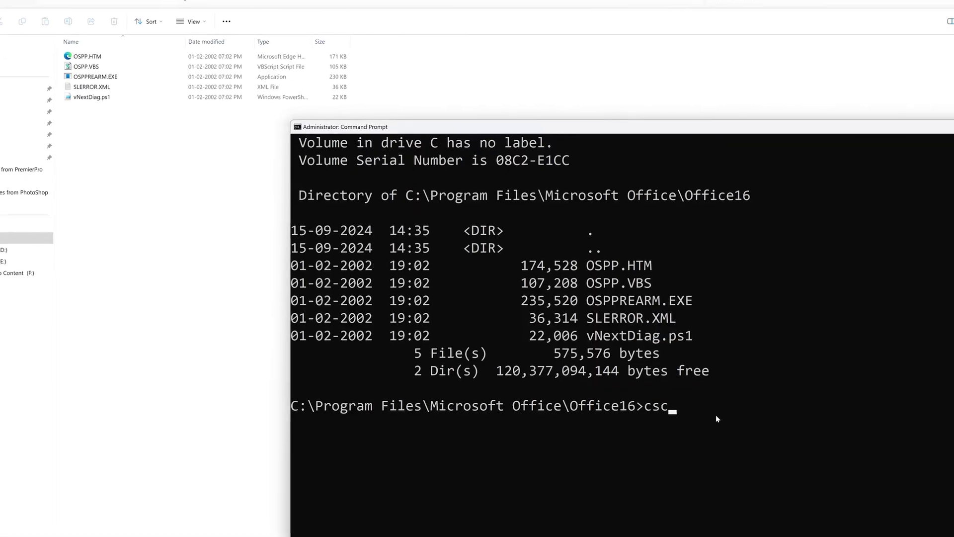
pyautogui.write('ospp.vbs ')
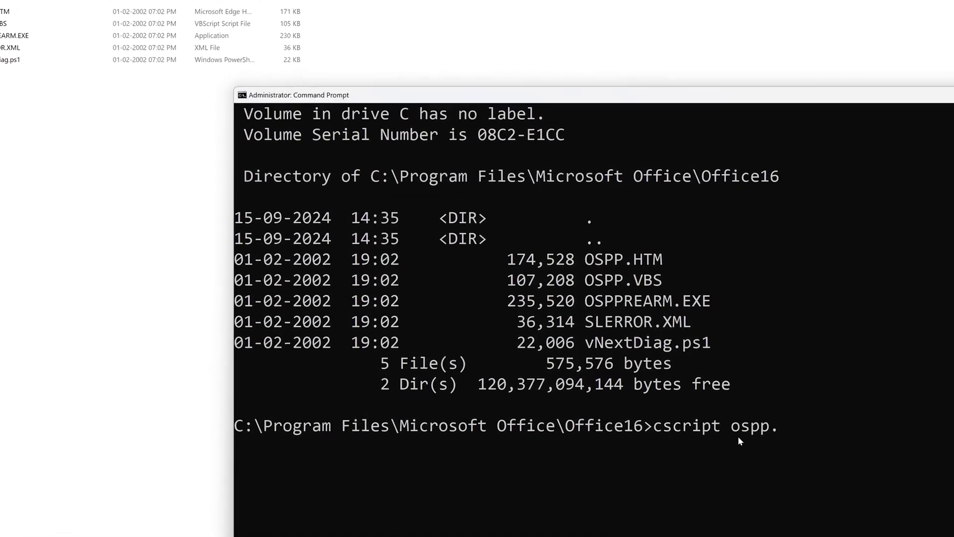
pyautogui.write('/dstatus')
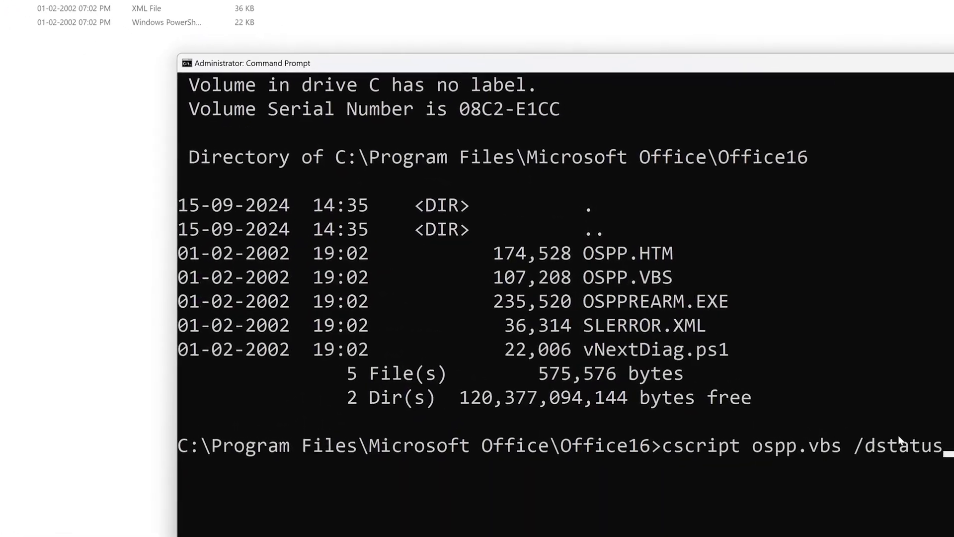
pyautogui.press('Return')
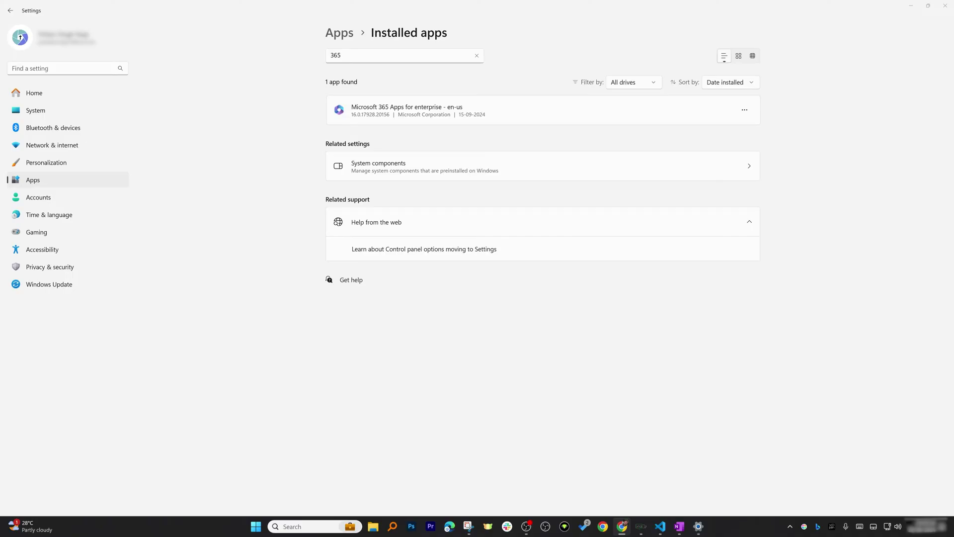
pyautogui.press('super')
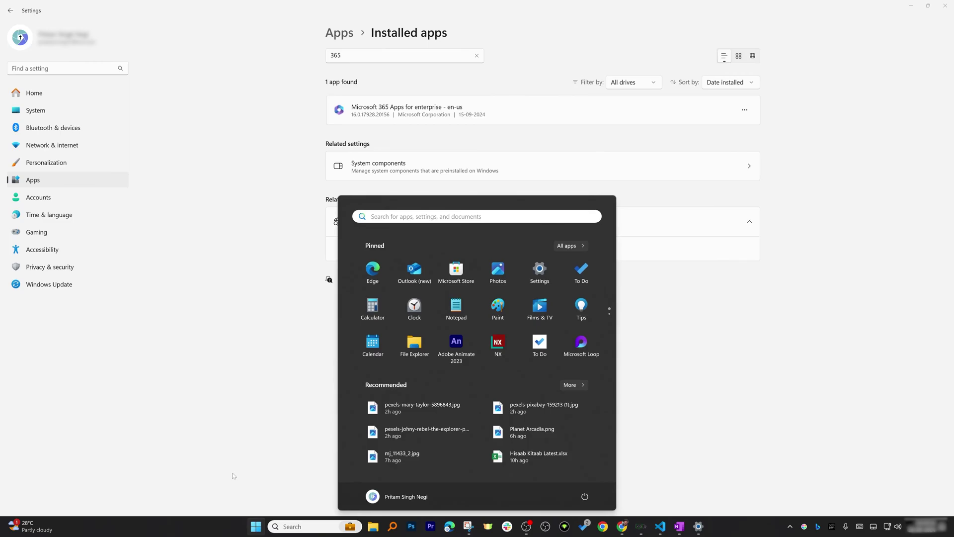
pyautogui.write('word')
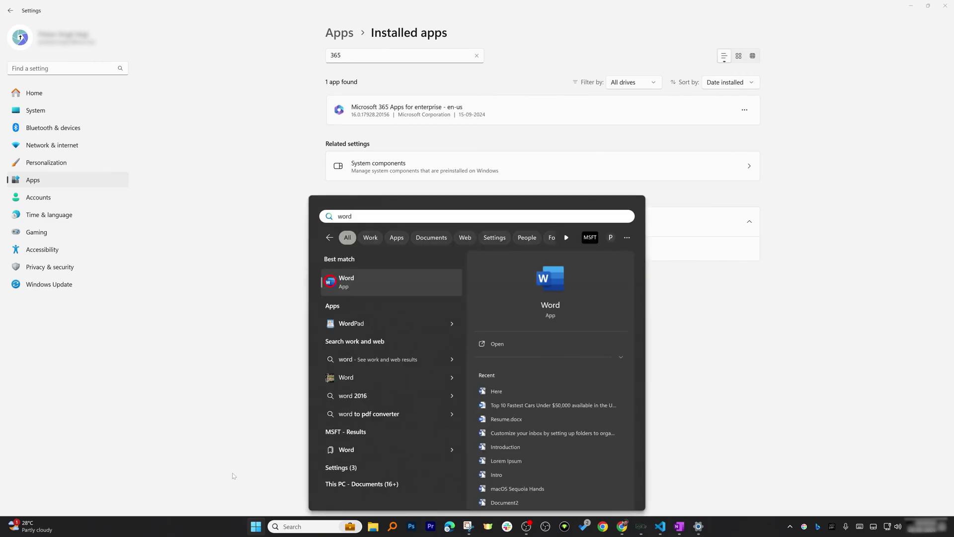
pyautogui.press('Return')
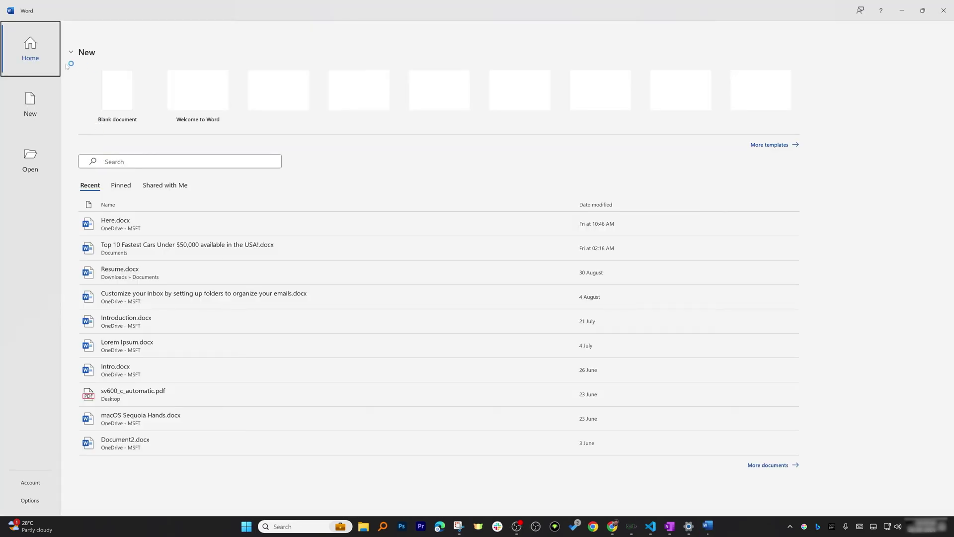
pyautogui.click(43, 484)
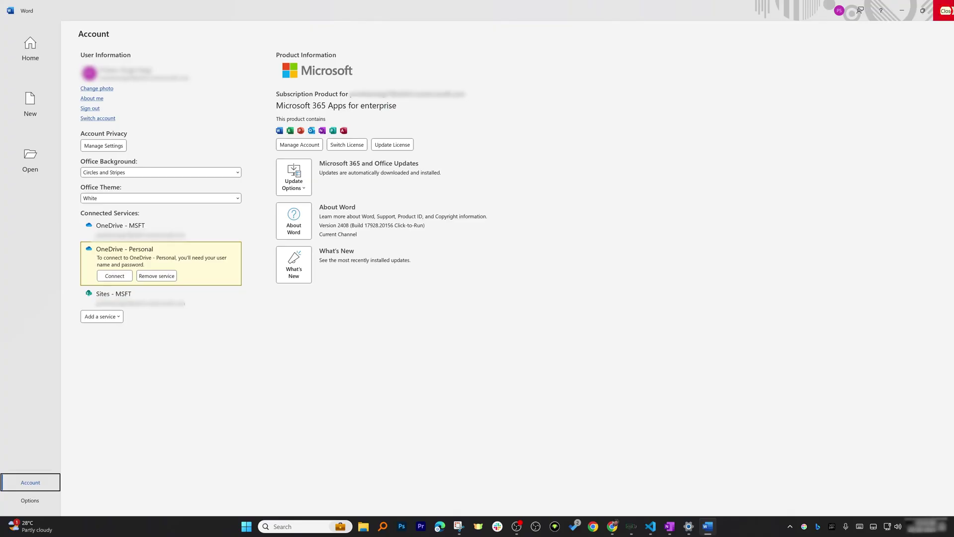
pyautogui.click(943, 10)
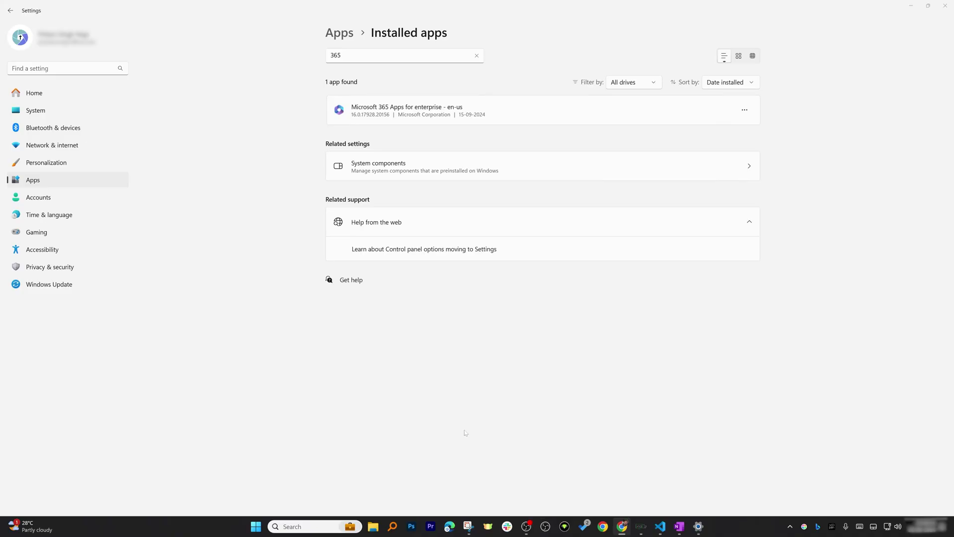
# Open a maximized File Explorer window and browse to Local Disk (C:) > Program Files.
pyautogui.press('super+e')
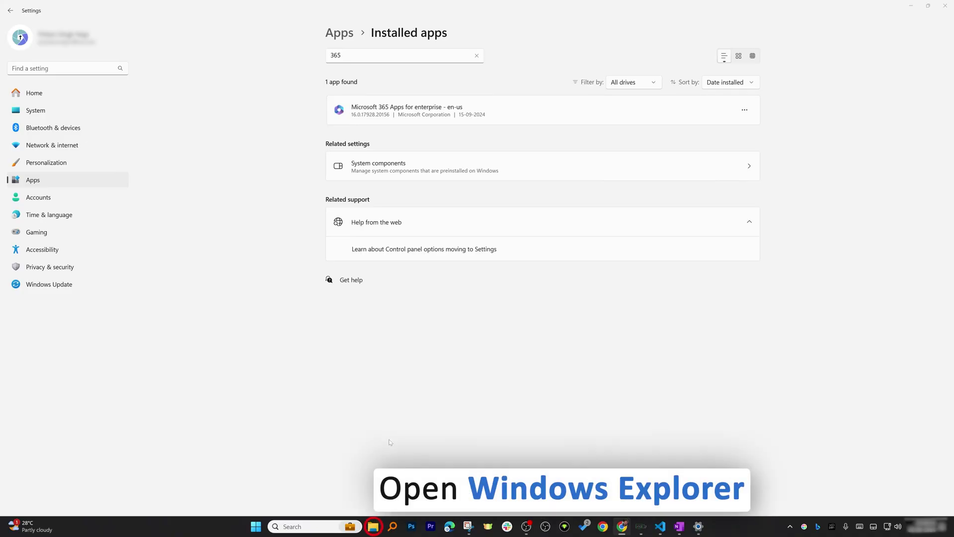
pyautogui.doubleClick(413, 263)
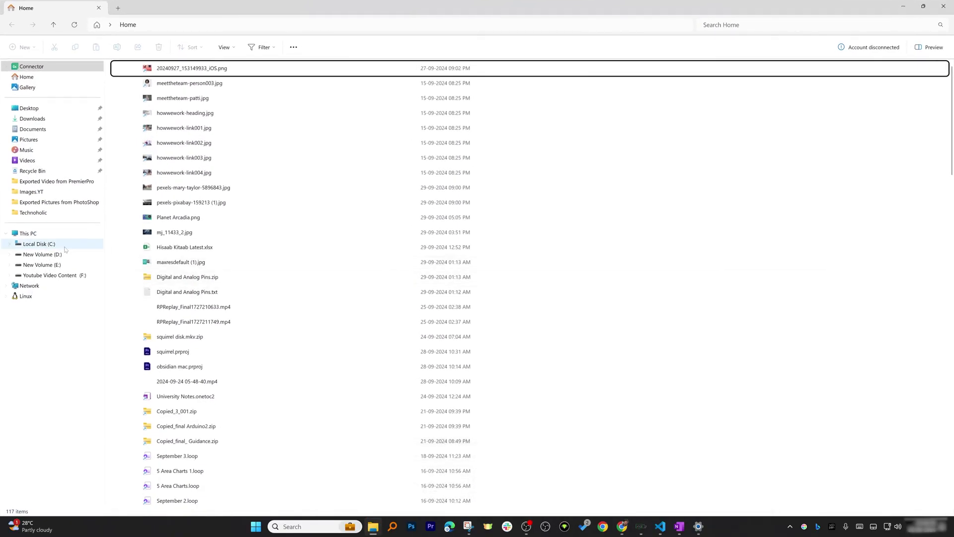
pyautogui.click(51, 243)
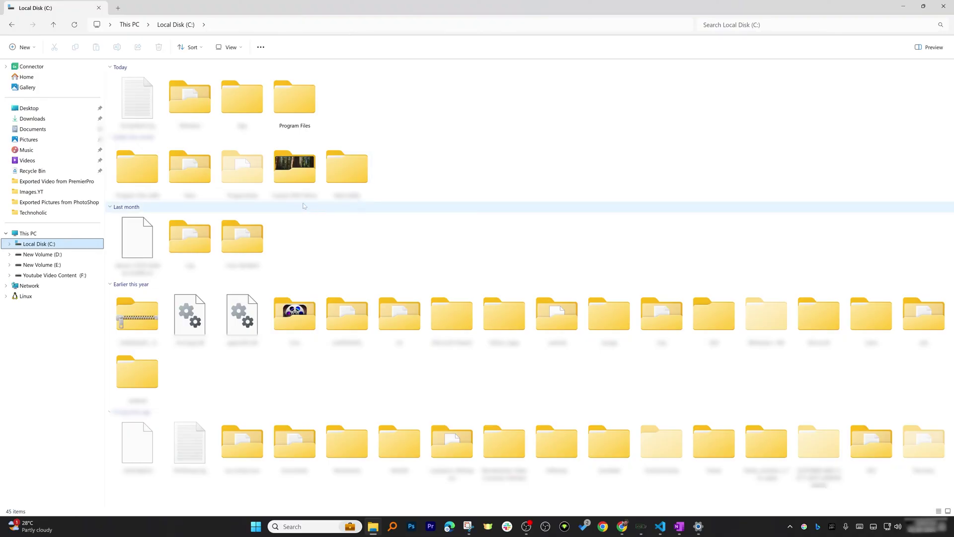
pyautogui.moveTo(275, 166)
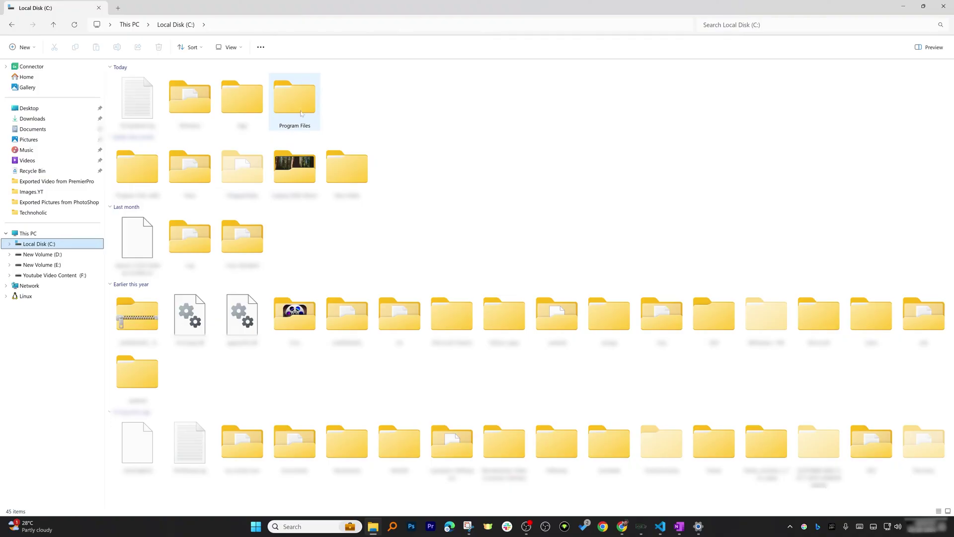
pyautogui.moveTo(302, 116)
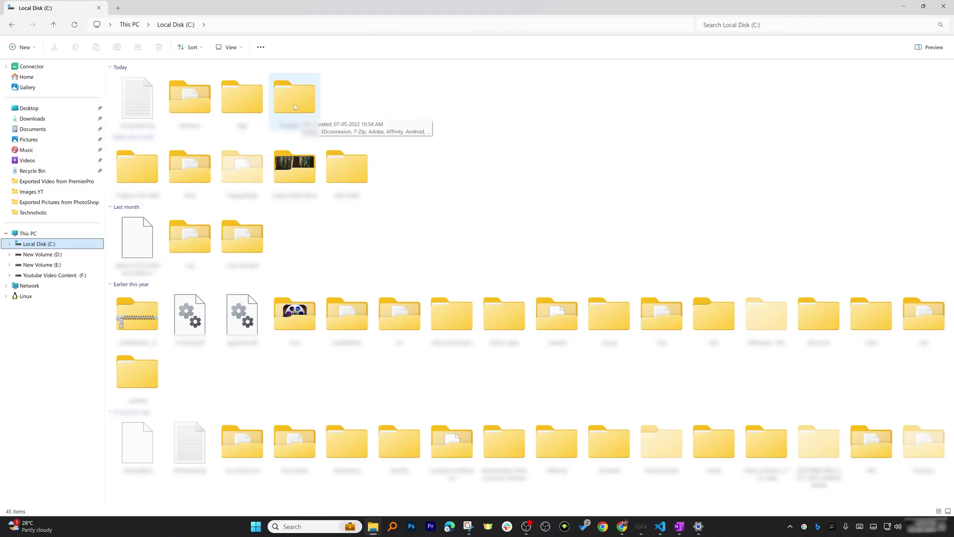
pyautogui.doubleClick(294, 106)
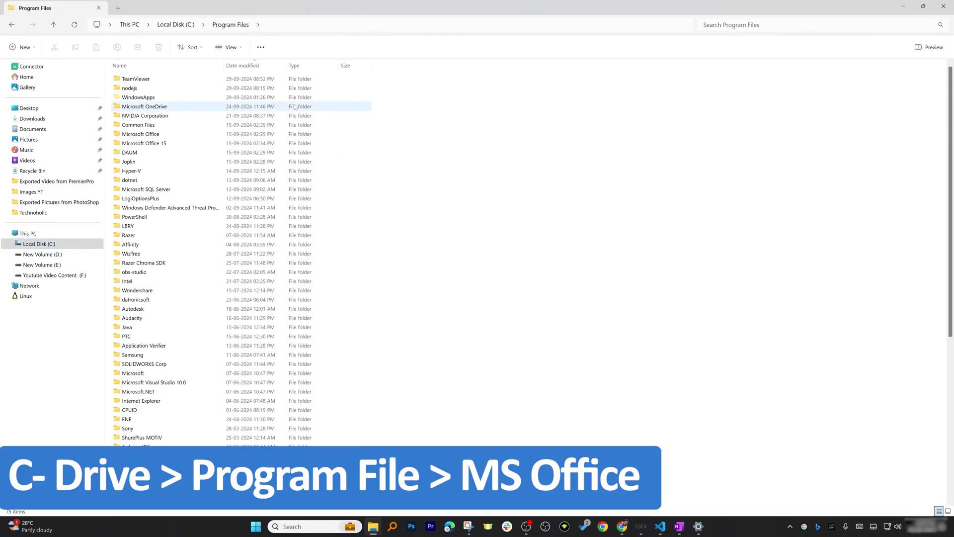
# Cycle through the folders starting with M until Microsoft Office is selected.
pyautogui.click(241, 192)
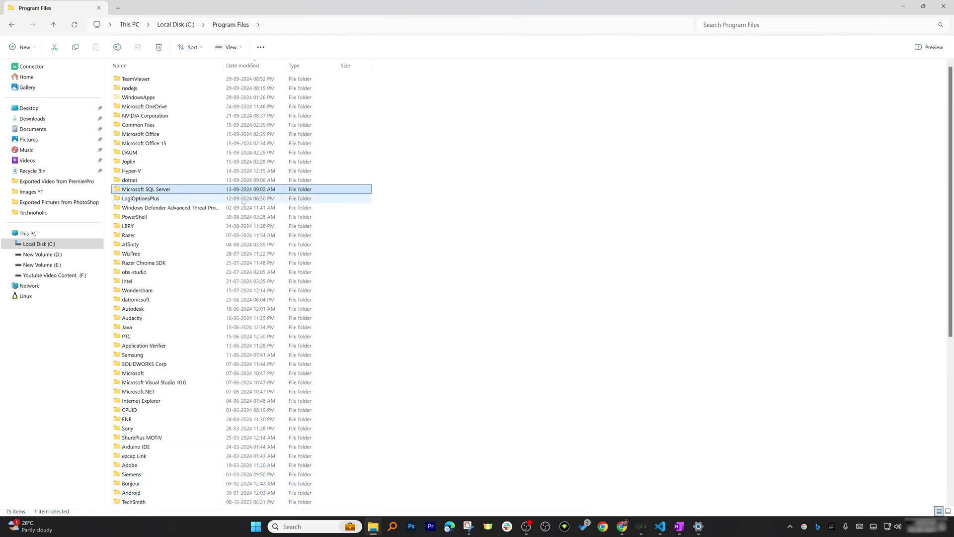
pyautogui.press('m')
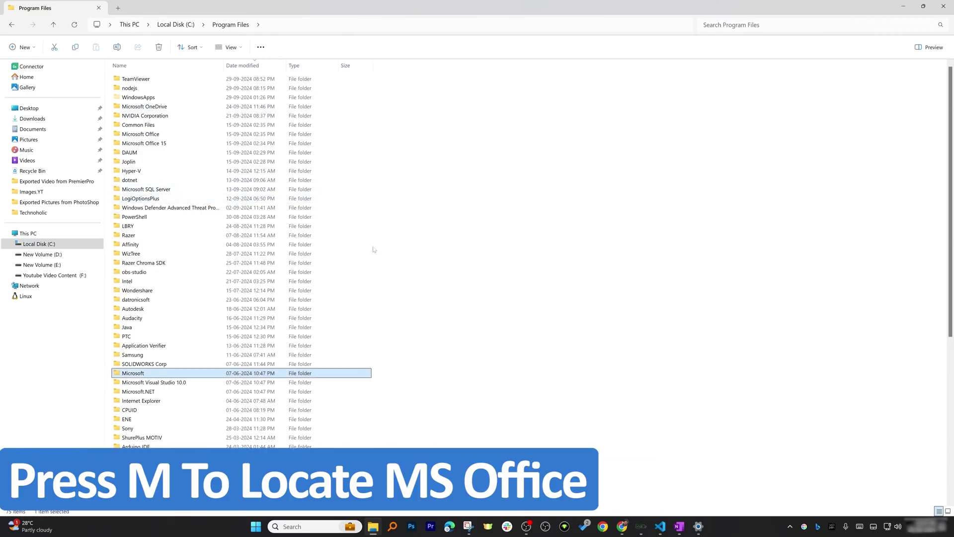
pyautogui.press('m')
pyautogui.press('m')
pyautogui.press('m')
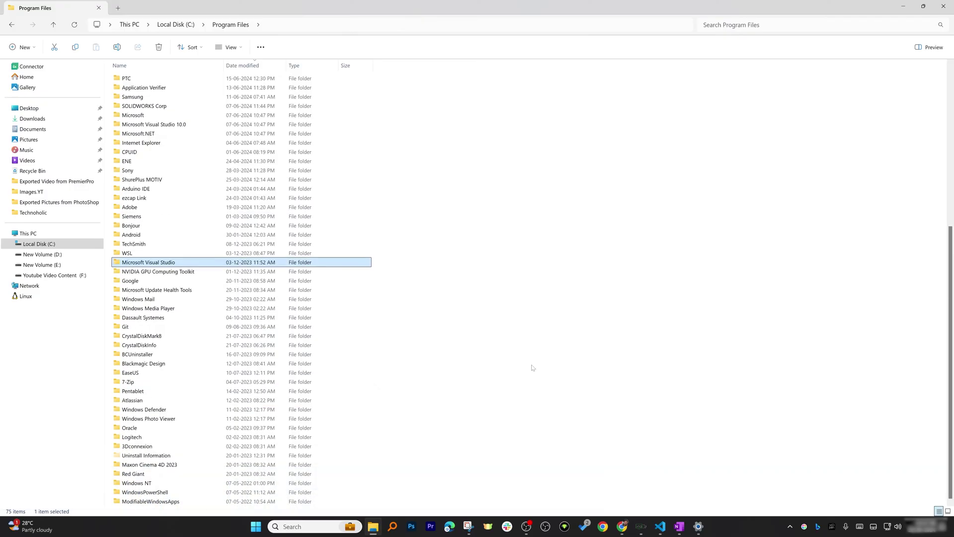
pyautogui.press('m')
pyautogui.press('m')
pyautogui.press('m')
pyautogui.press('m')
pyautogui.press('m')
pyautogui.press('m')
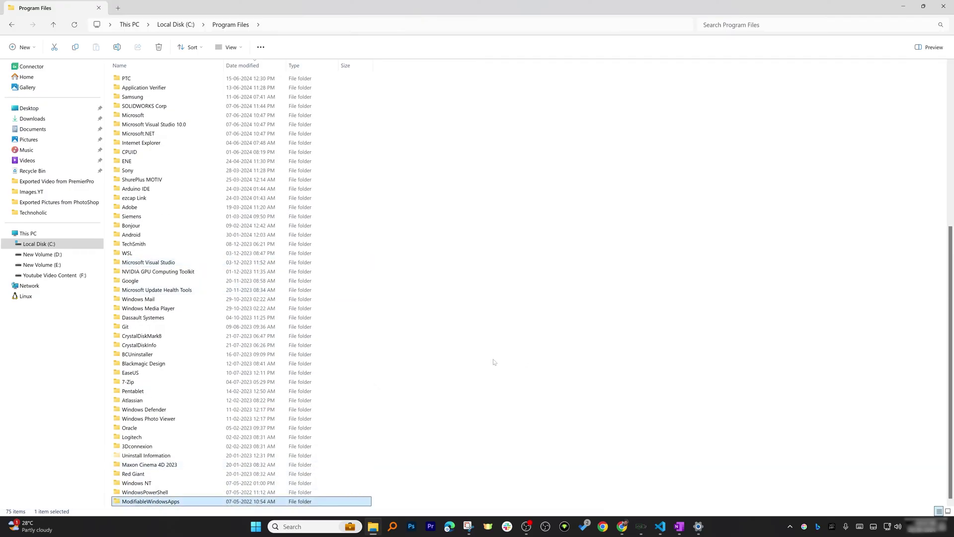
pyautogui.press('m')
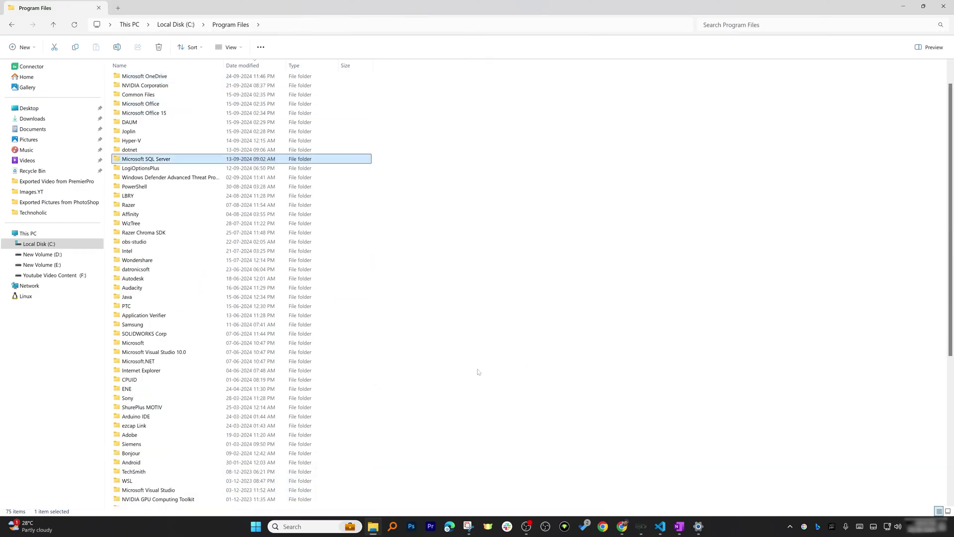
pyautogui.press('m')
pyautogui.press('m')
pyautogui.press('Up')
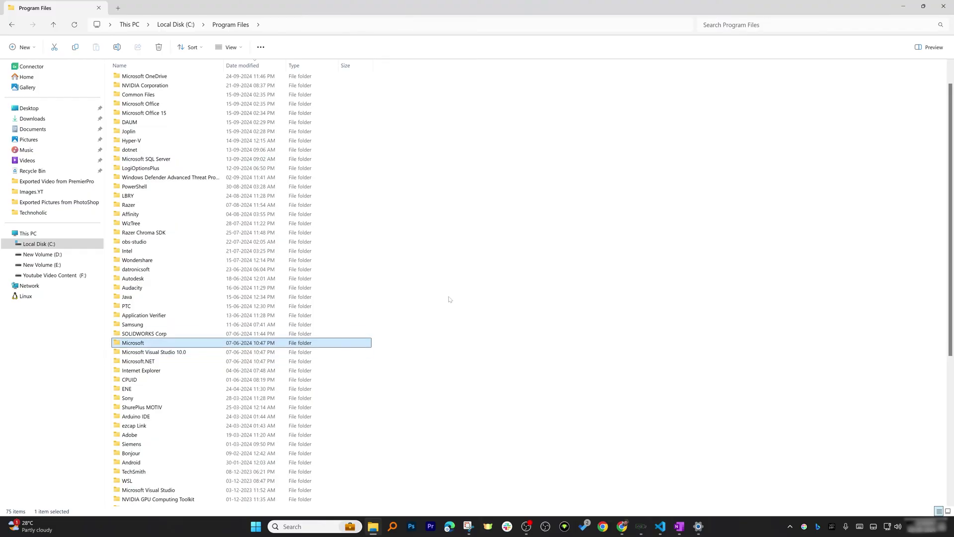
pyautogui.press('m')
pyautogui.press('m')
pyautogui.press('m')
pyautogui.press('m')
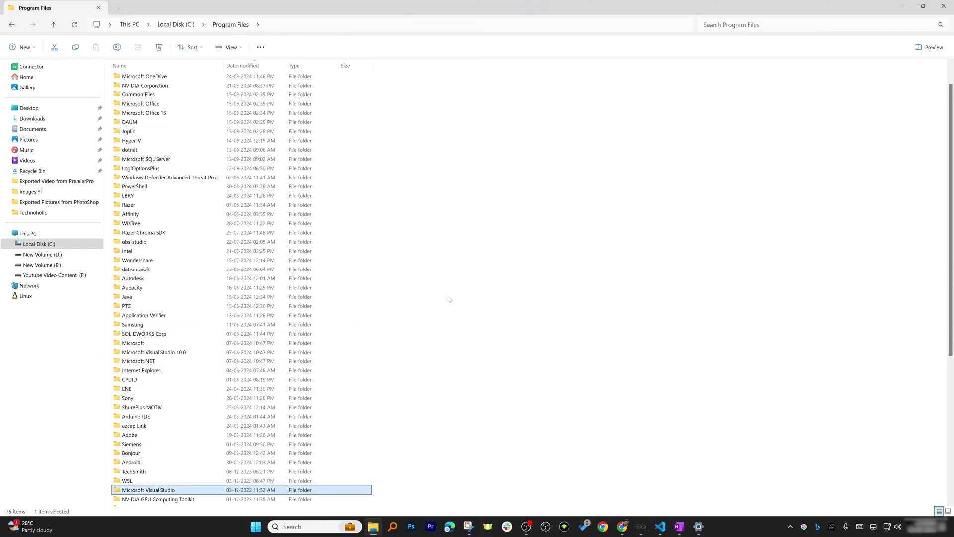
pyautogui.press('m')
pyautogui.press('m')
pyautogui.press('m')
pyautogui.press('m')
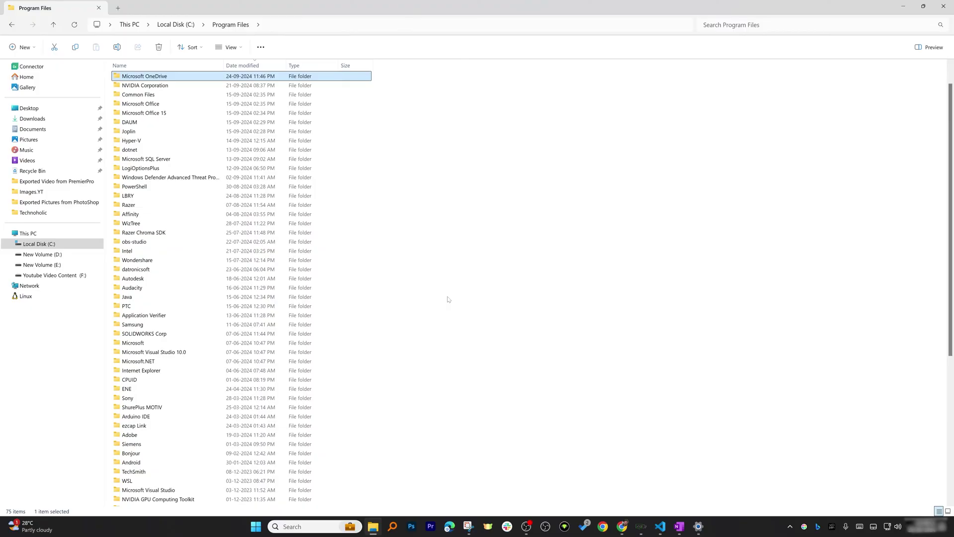
# Open Microsoft Office, switch to Large icons, and open the Office16 folder.
pyautogui.doubleClick(166, 104)
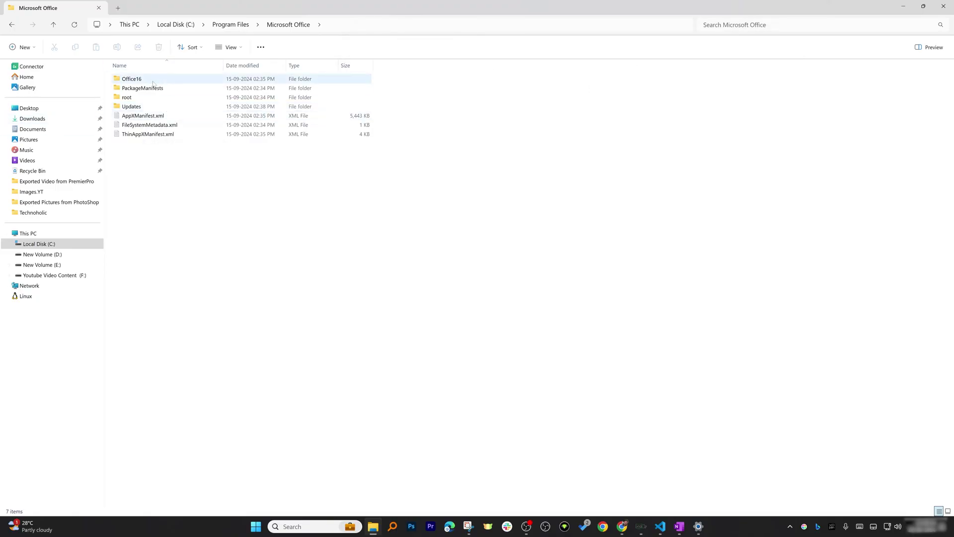
pyautogui.hotkey('ctrl', 'shift', '2')
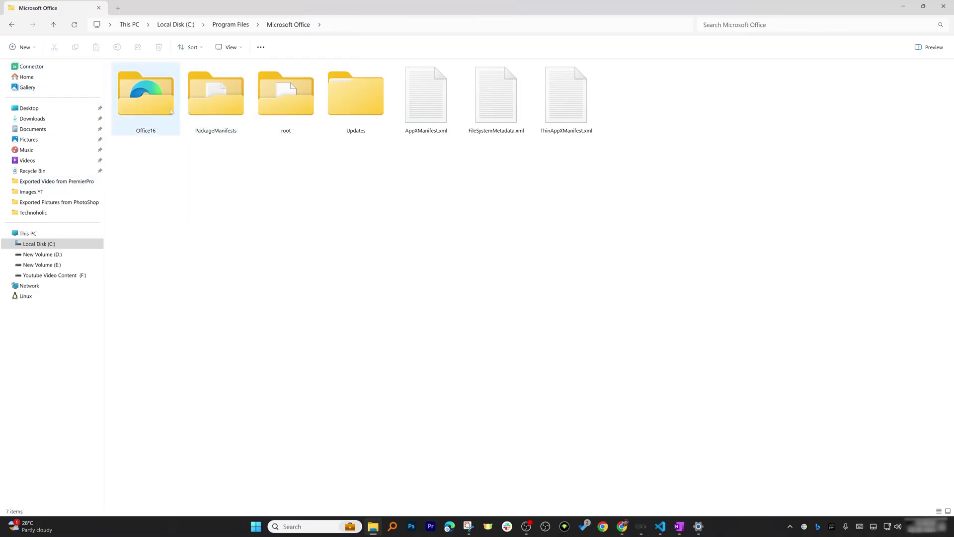
pyautogui.moveTo(159, 87)
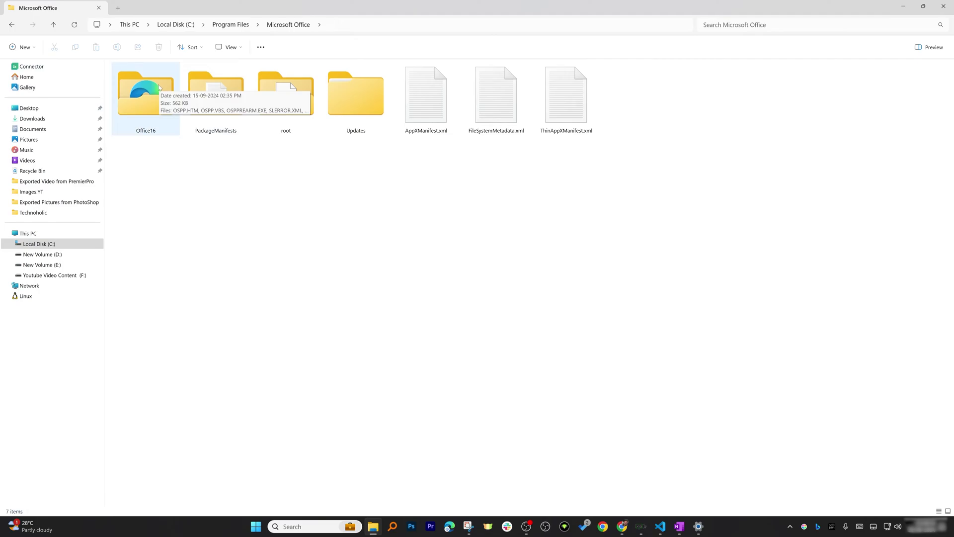
pyautogui.doubleClick(159, 88)
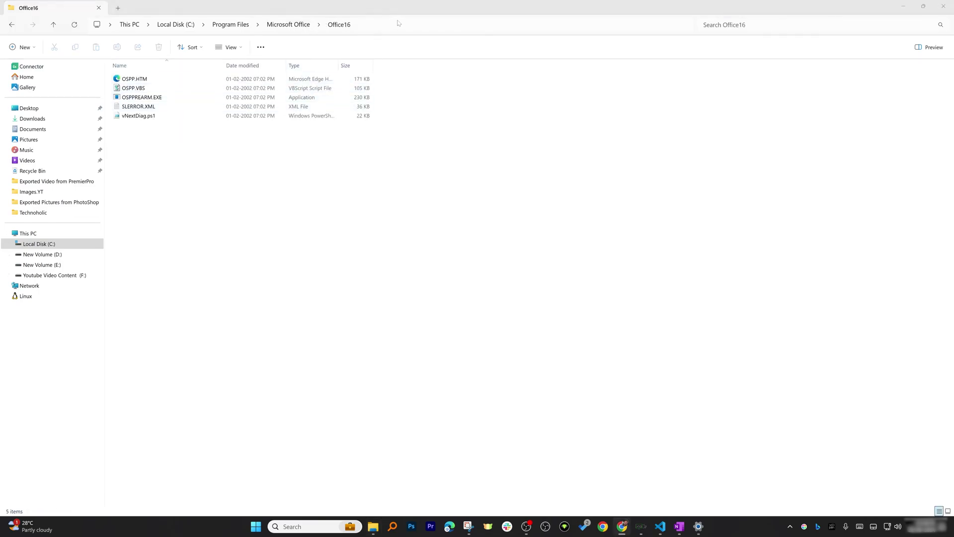
pyautogui.click(288, 526)
# Launch Command Prompt as administrator via 'cmd' search and move it over Explorer.
pyautogui.write('cm')
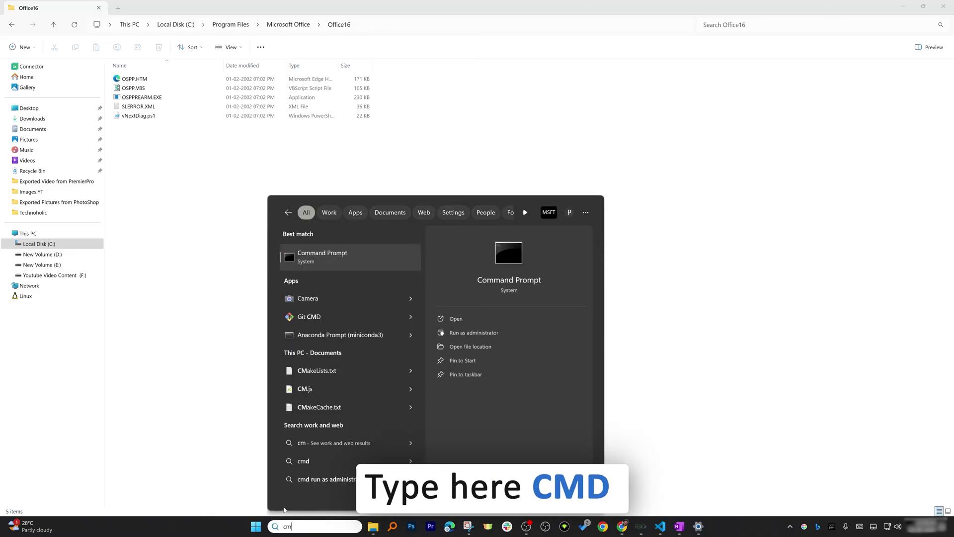
pyautogui.write('d')
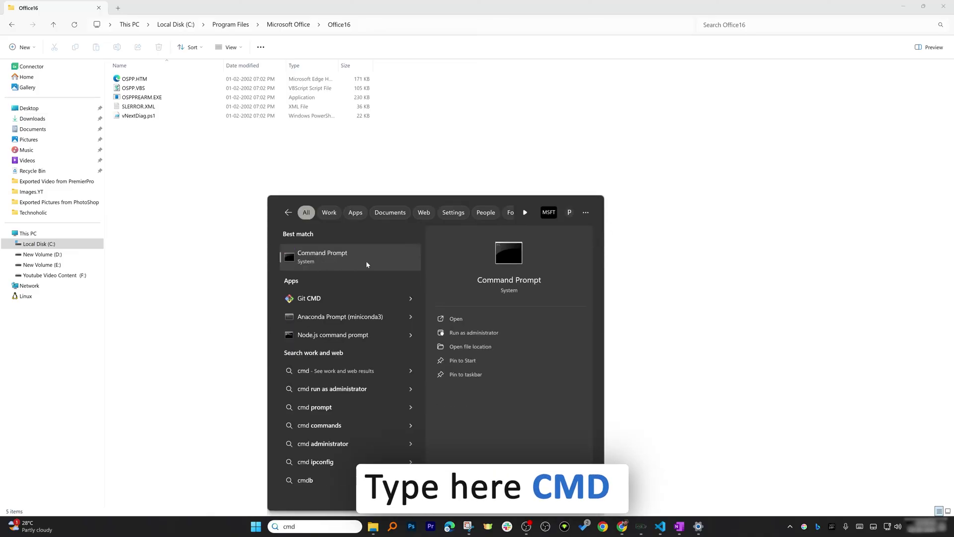
pyautogui.click(479, 333)
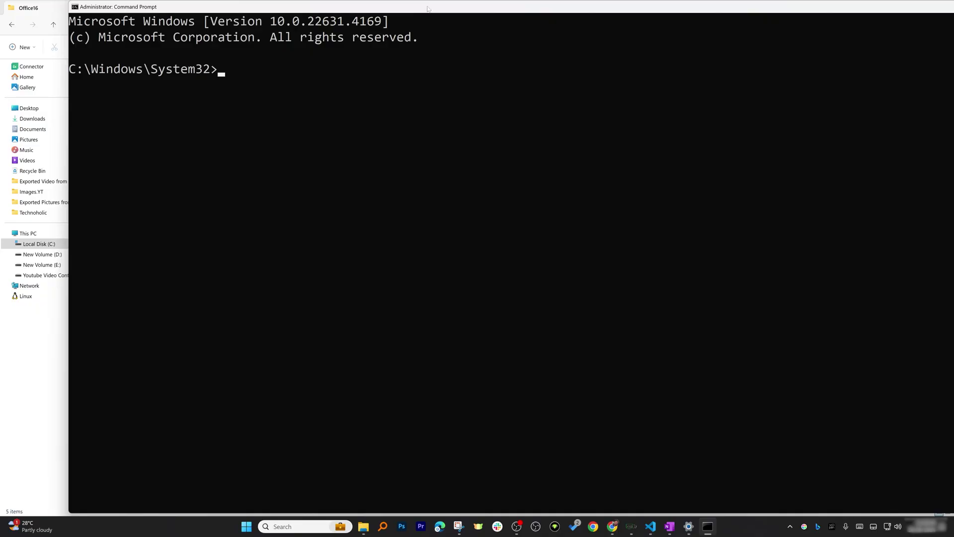
pyautogui.moveTo(124, 5); pyautogui.dragTo(378, 143)
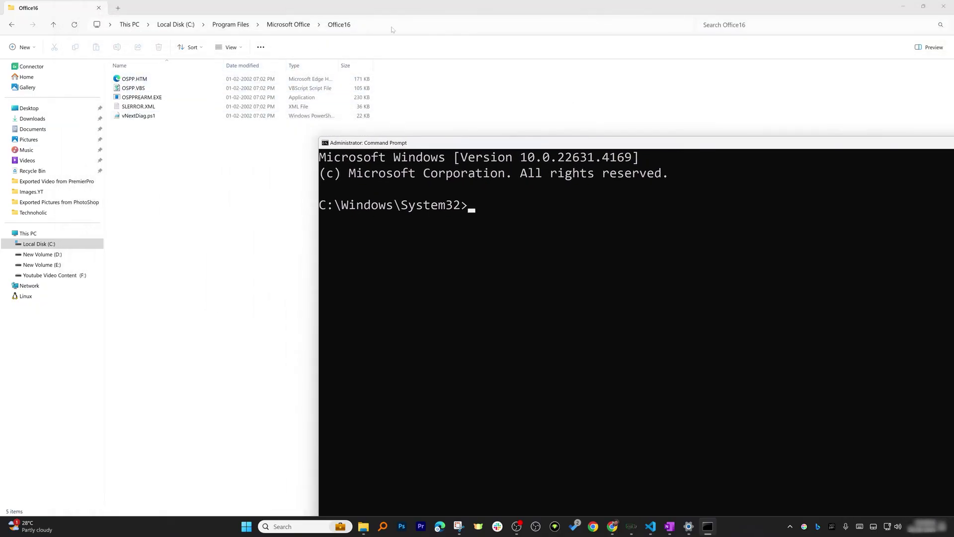
# Copy the Office16 path from Explorer and cd into it in Command Prompt.
pyautogui.click(369, 25)
pyautogui.hotkey('ctrl', 'c')
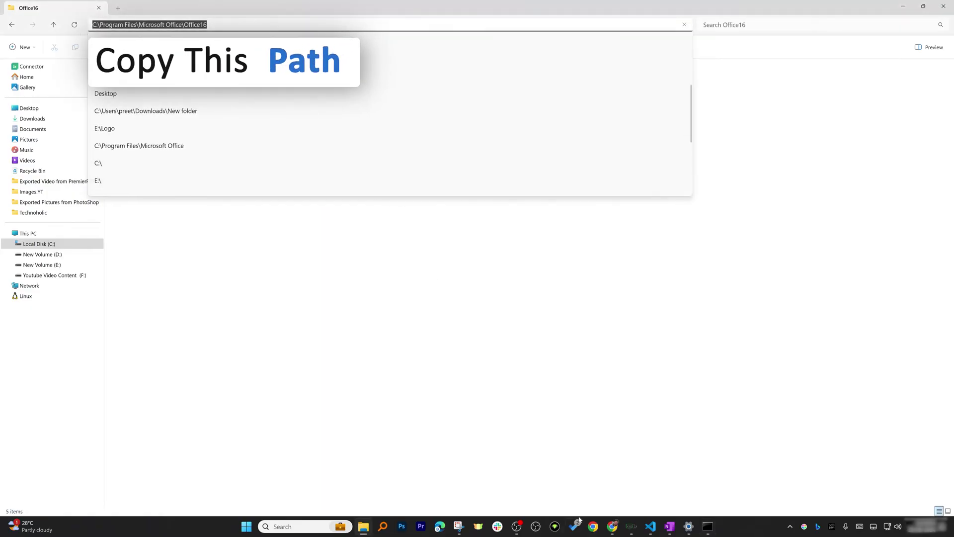
pyautogui.click(708, 526)
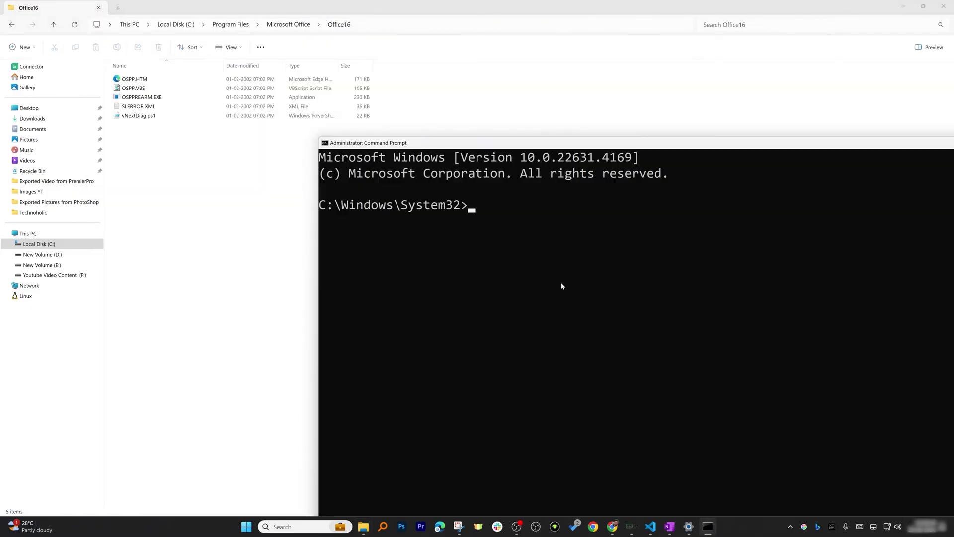
pyautogui.write('cd')
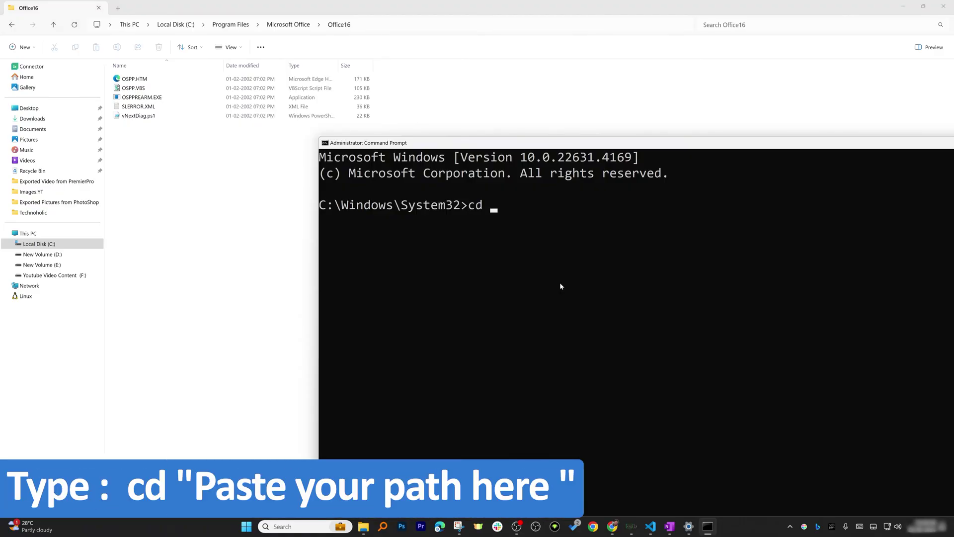
pyautogui.hotkey('ctrl', 'v')
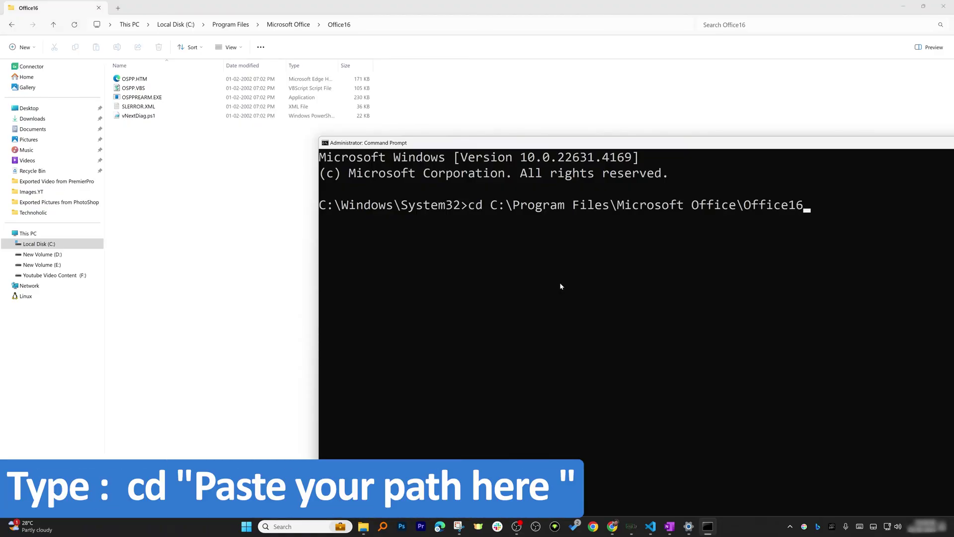
pyautogui.press('Return')
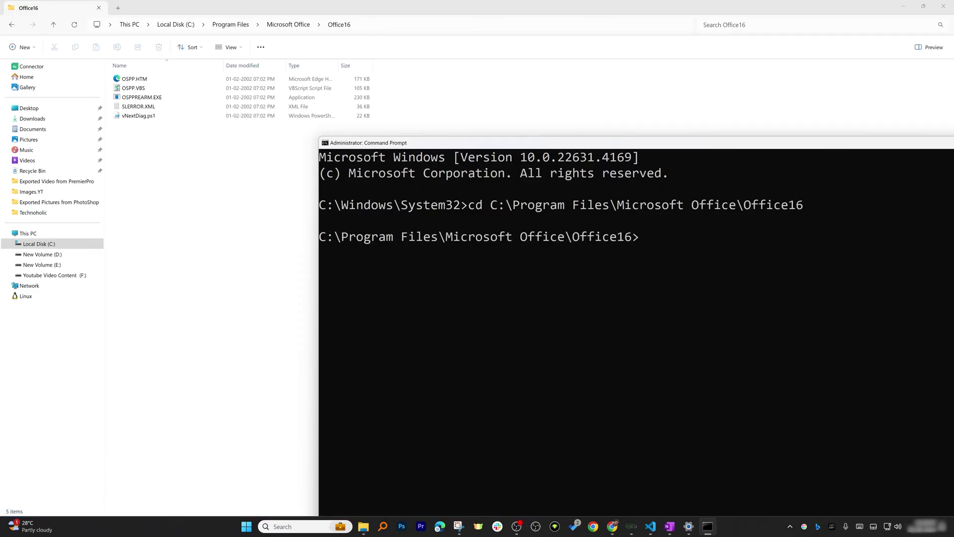
pyautogui.hotkey('alt', 'Tab')
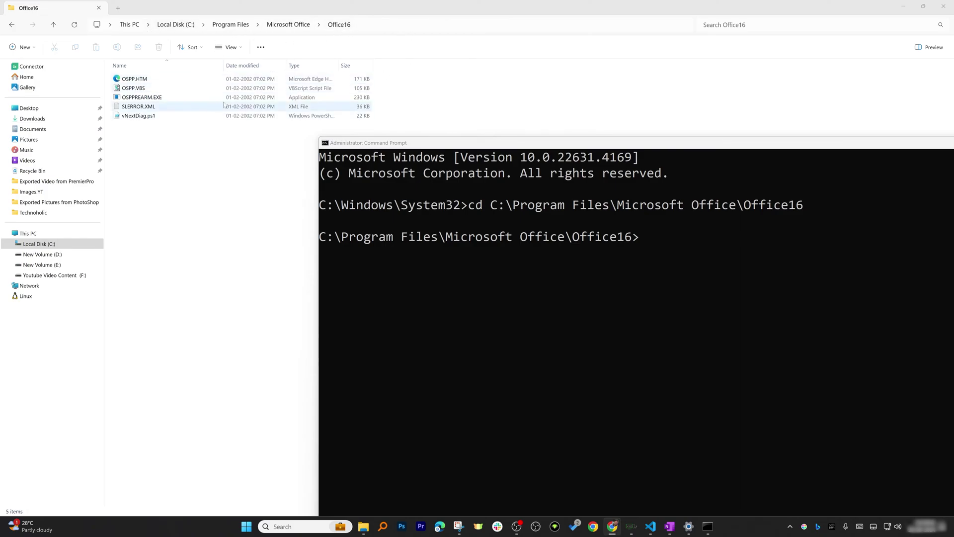
pyautogui.click(715, 267)
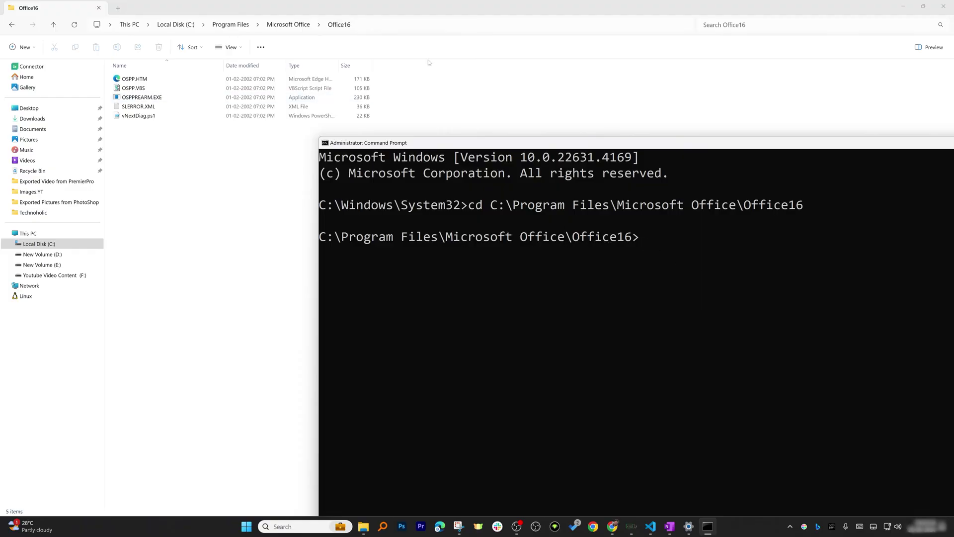
# List the Office16 folder with dir, confirming five files including OSPP.VBS.
pyautogui.write('dir')
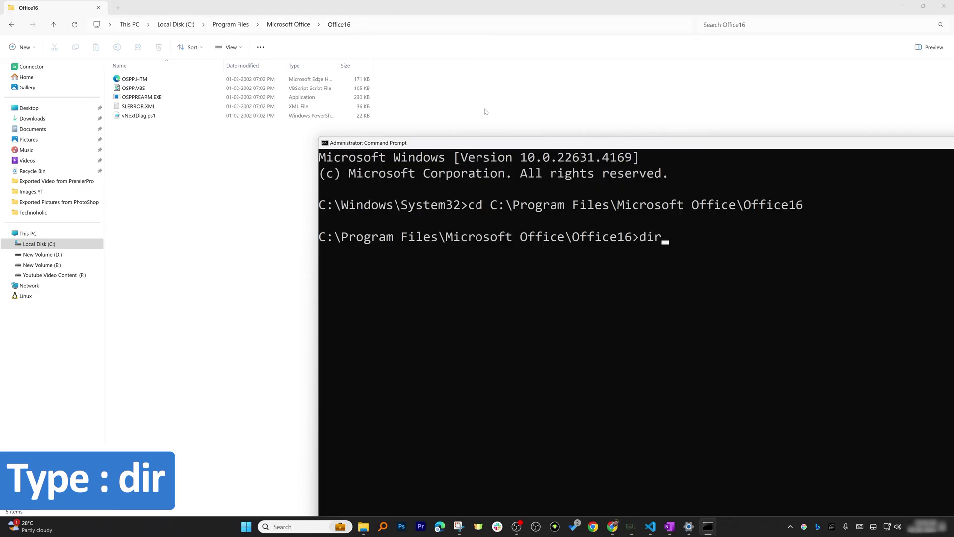
pyautogui.press('Return')
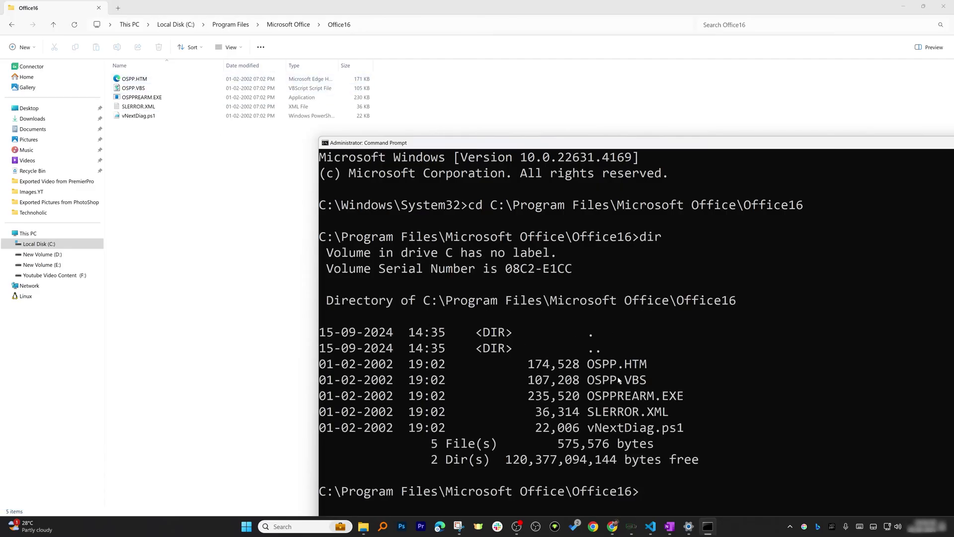
pyautogui.scroll(-2, 616, 373)
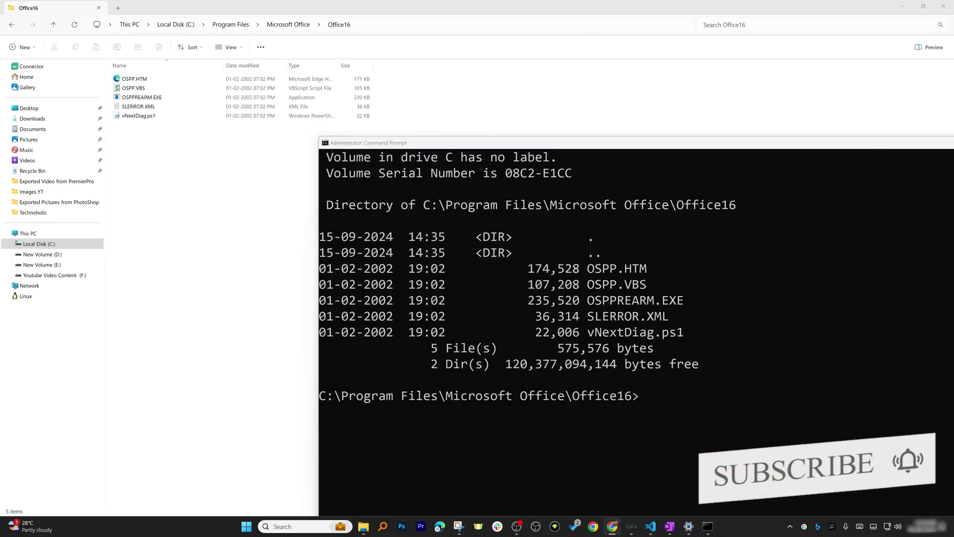
pyautogui.click(705, 406)
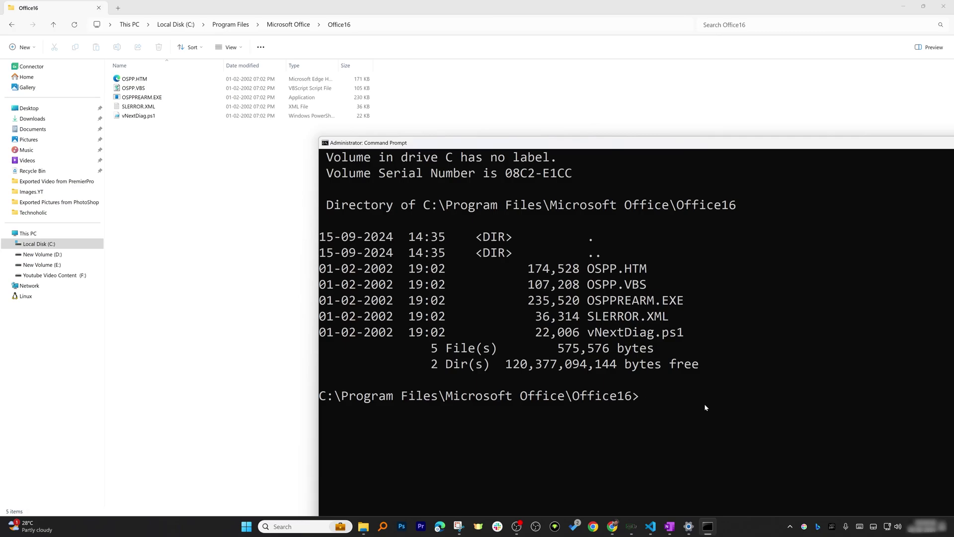
# Run cscript ospp.vbs /dstatus to report the Office licence status.
pyautogui.write('cscript o')
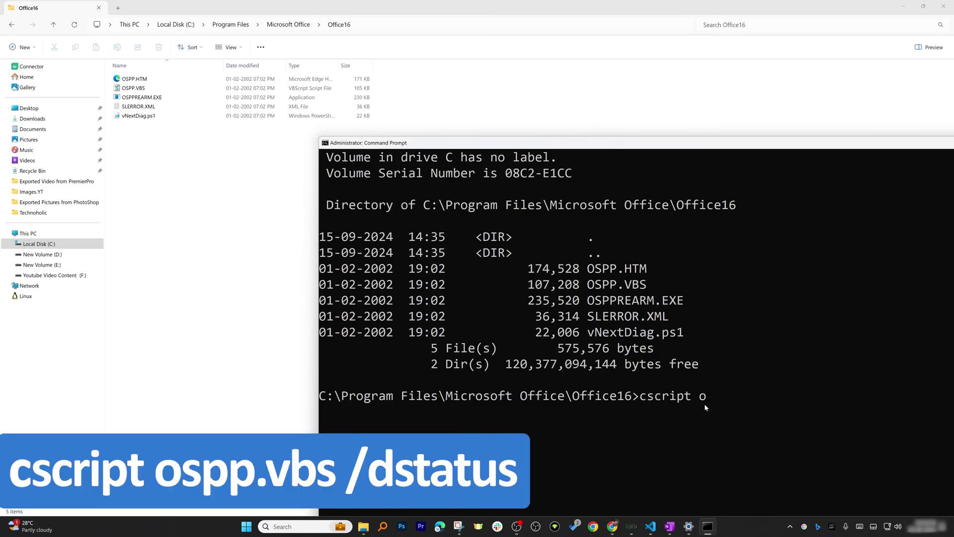
pyautogui.write('spp.vbs /dstatus')
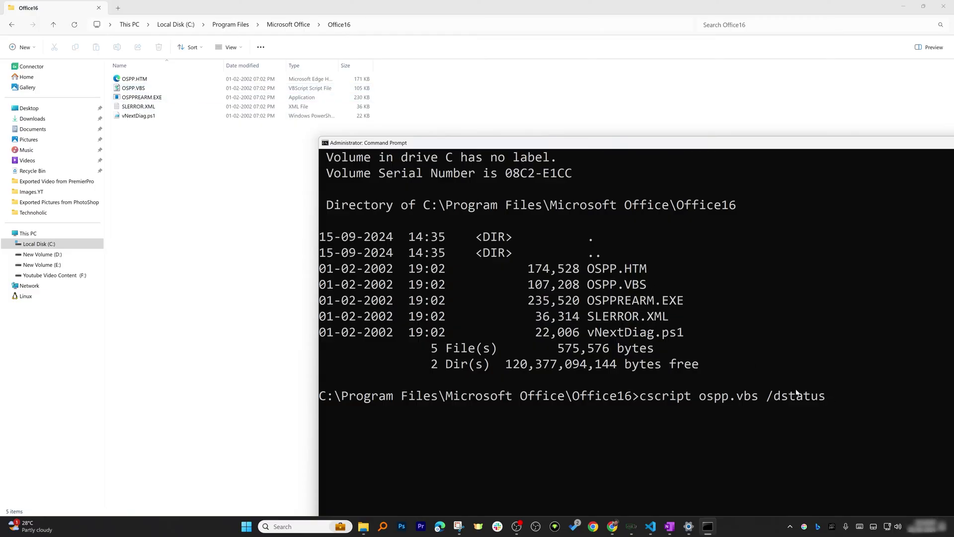
pyautogui.press('Return')
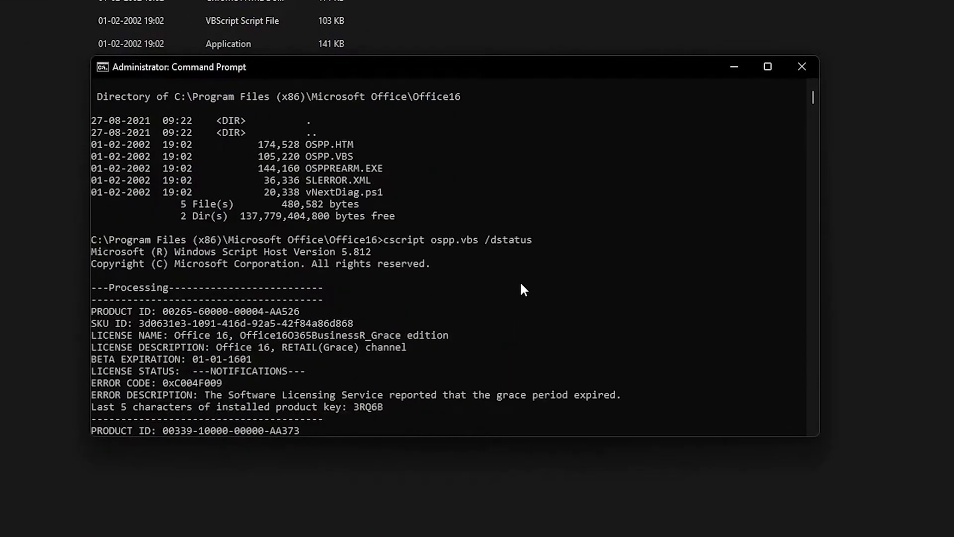
# Copy the grace key's last five characters and enter cscript ospp.vbs /unpkey: at the prompt.
pyautogui.click(284, 406)
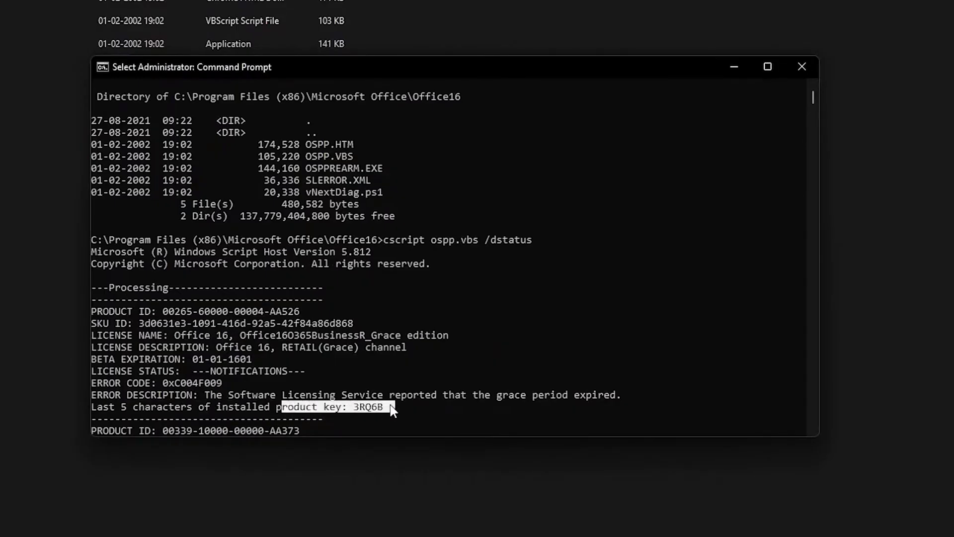
pyautogui.click(427, 403)
pyautogui.scroll(-2, 280, 314)
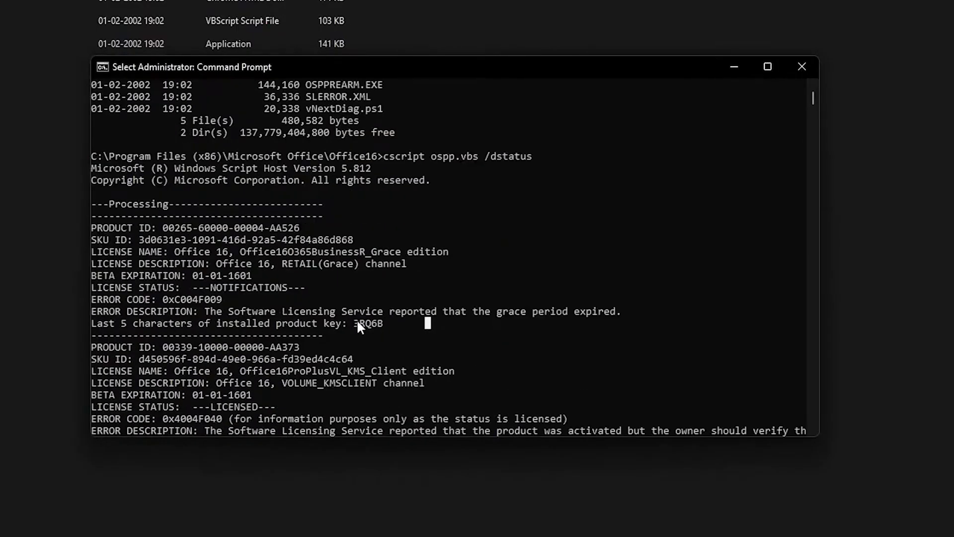
pyautogui.moveTo(348, 323); pyautogui.dragTo(373, 323)
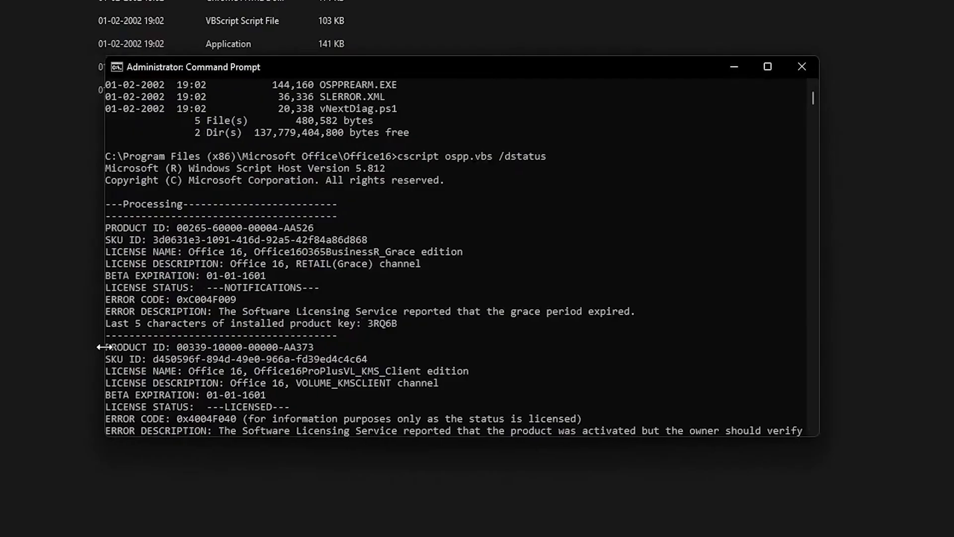
pyautogui.moveTo(383, 323); pyautogui.dragTo(406, 324)
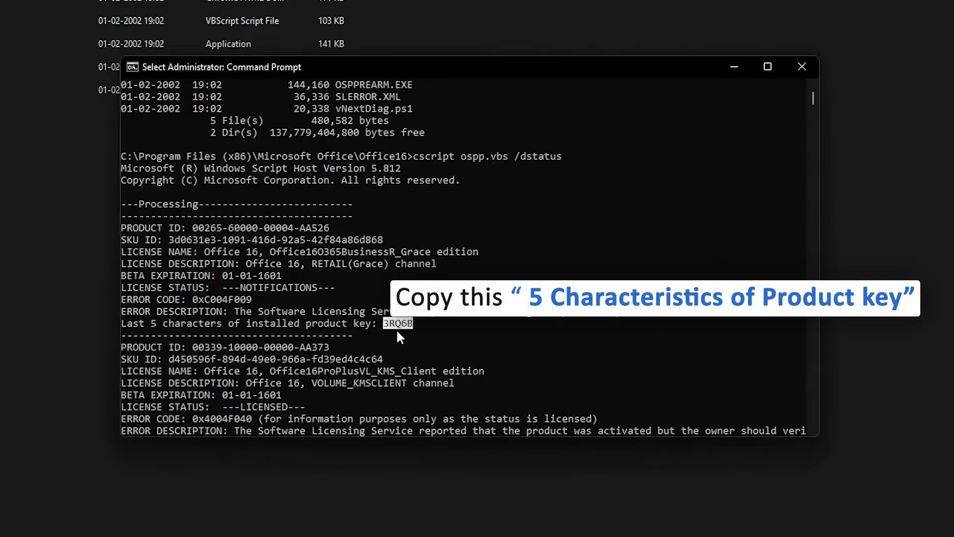
pyautogui.click(387, 324)
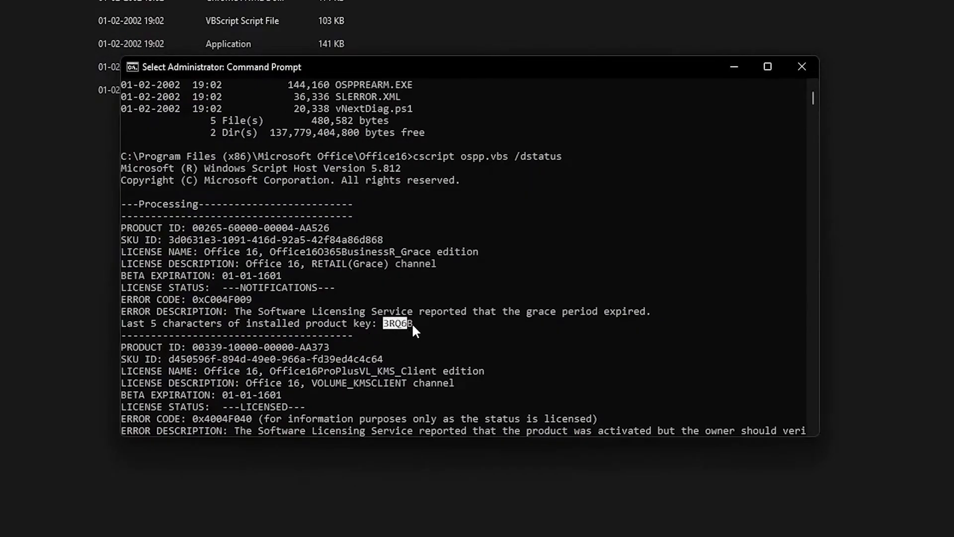
pyautogui.scroll(-5, 413, 326)
pyautogui.moveTo(414, 155); pyautogui.dragTo(421, 153)
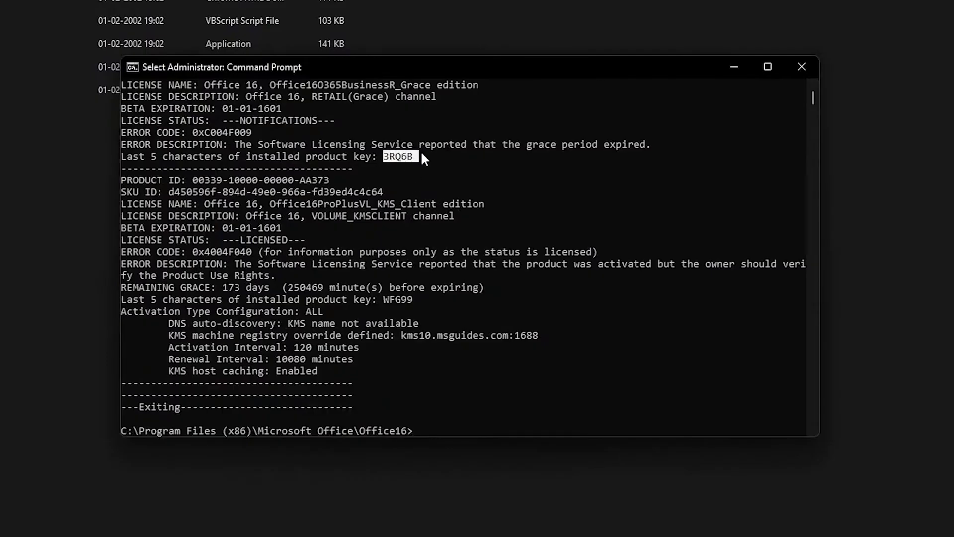
pyautogui.rightClick(422, 155)
pyautogui.write('cscript ospp.vbs /unpkey:')
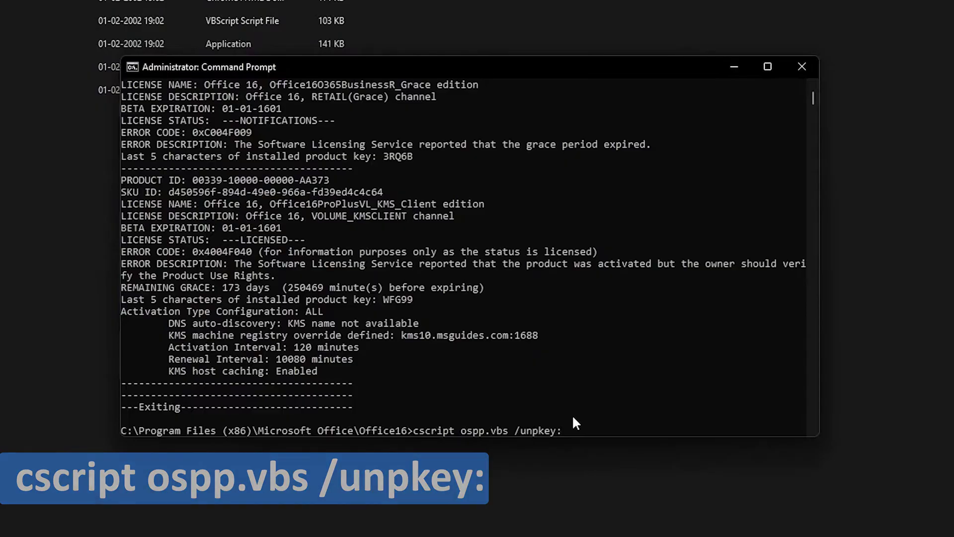
# Append the grace key's last five characters to remove the Office16O365BusinessR_Grace key.
pyautogui.click(386, 157)
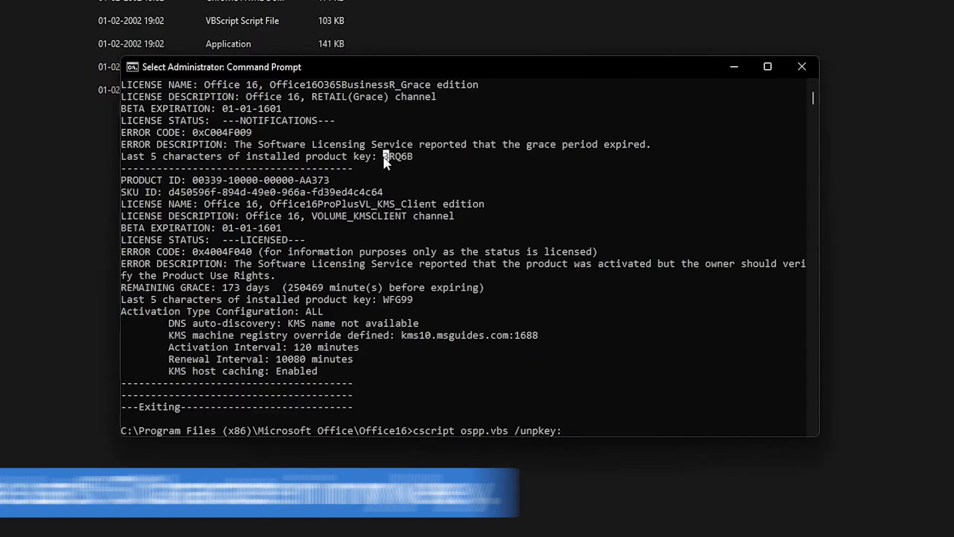
pyautogui.click(614, 429)
pyautogui.write('3RQ')
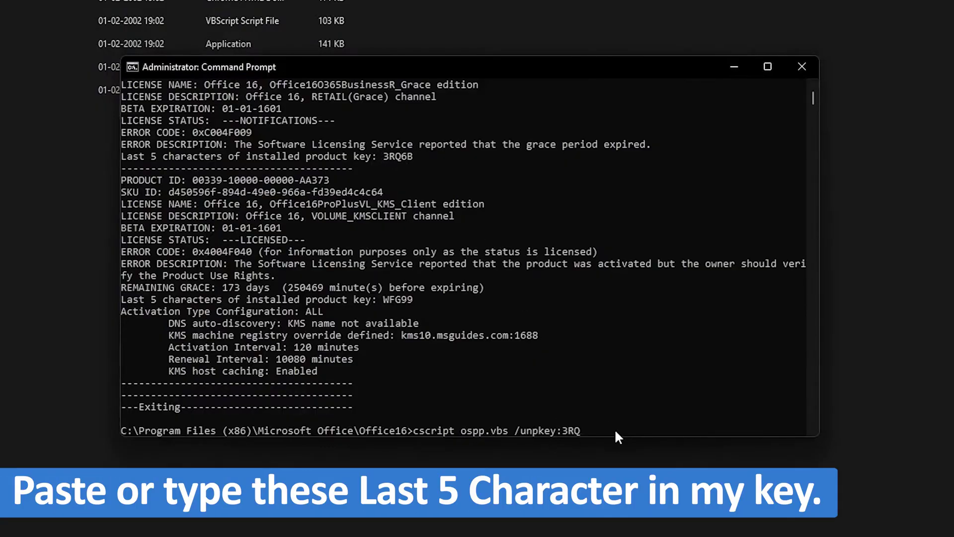
pyautogui.write('6B')
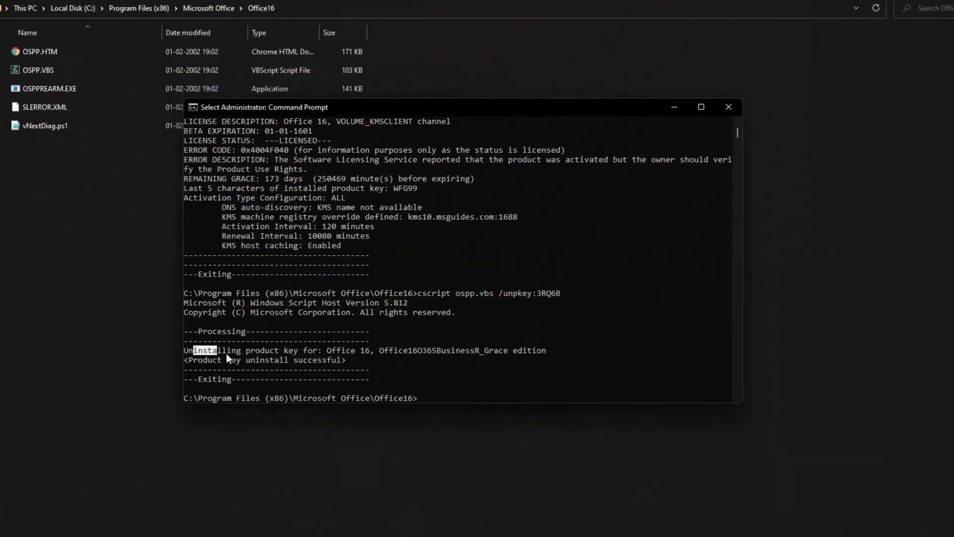
pyautogui.moveTo(225, 354); pyautogui.dragTo(265, 351)
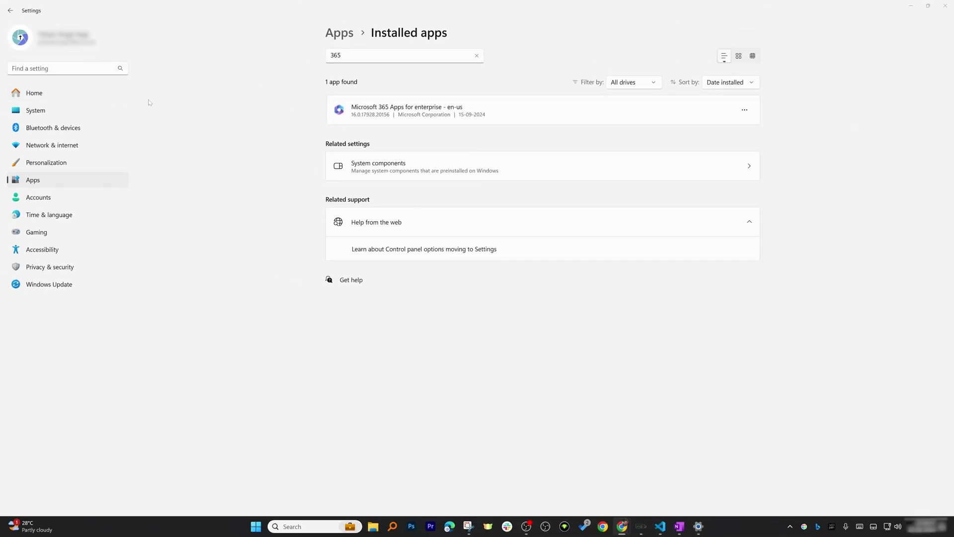
pyautogui.click(189, 115)
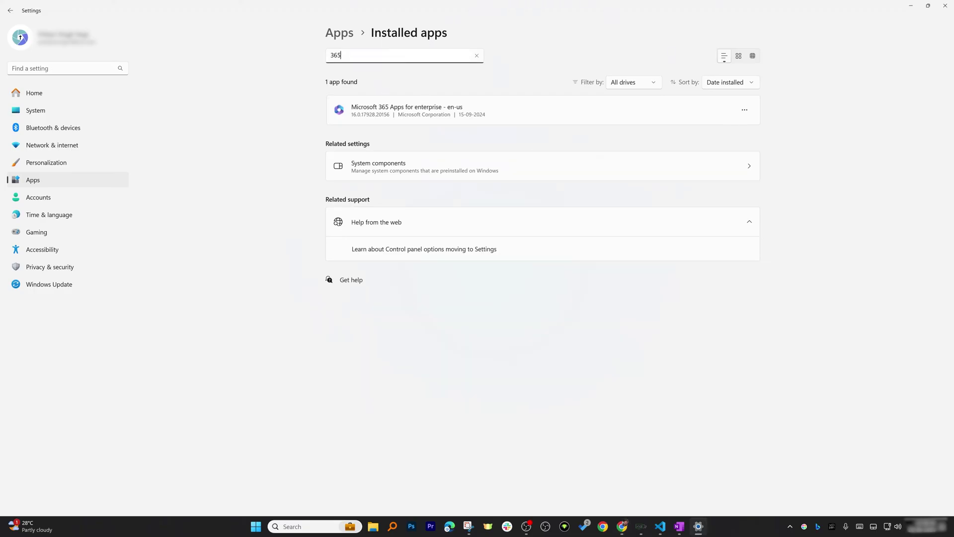
pyautogui.click(338, 34)
pyautogui.click(400, 76)
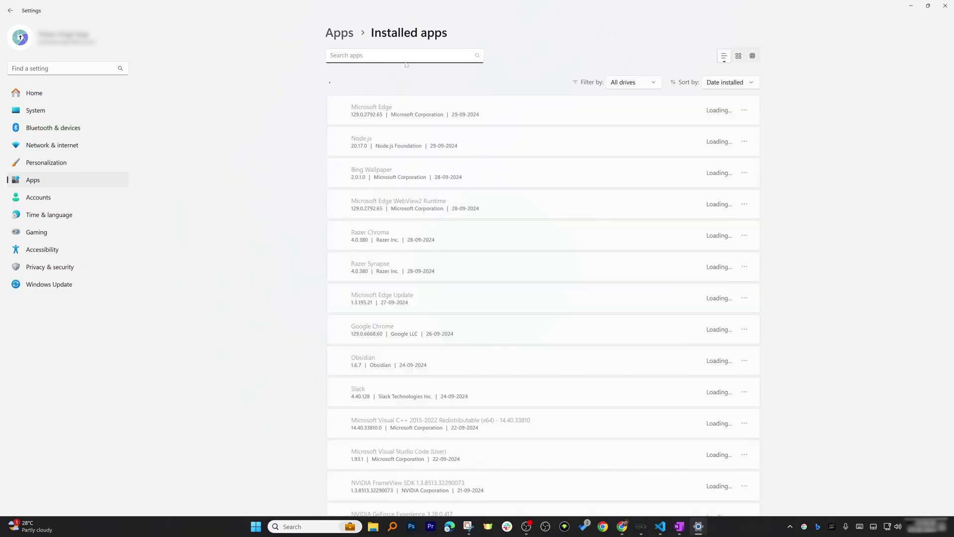
pyautogui.write('365')
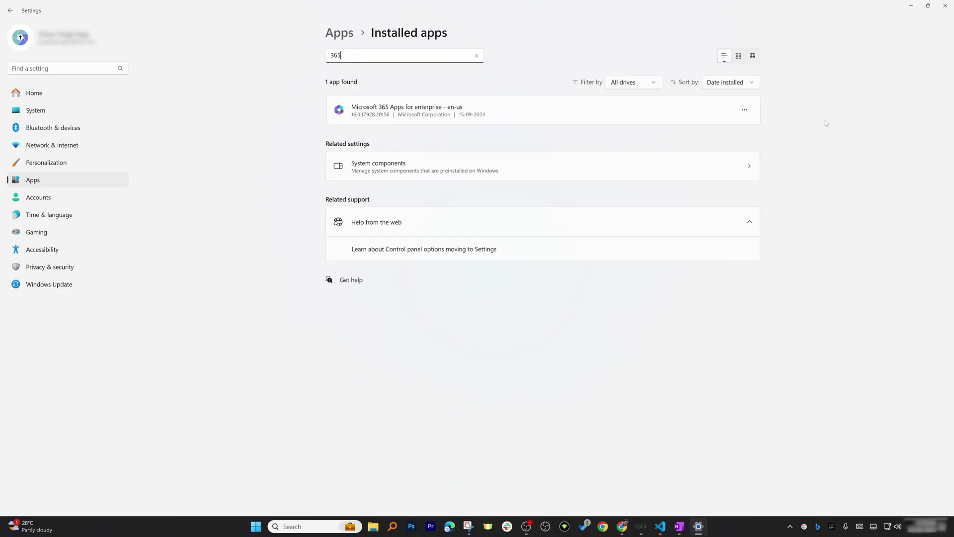
pyautogui.click(744, 110)
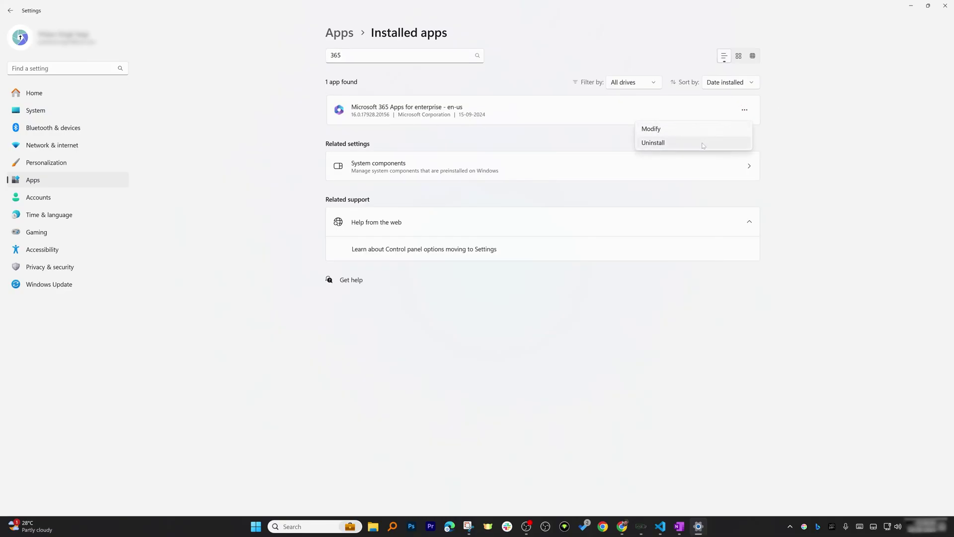
pyautogui.click(779, 144)
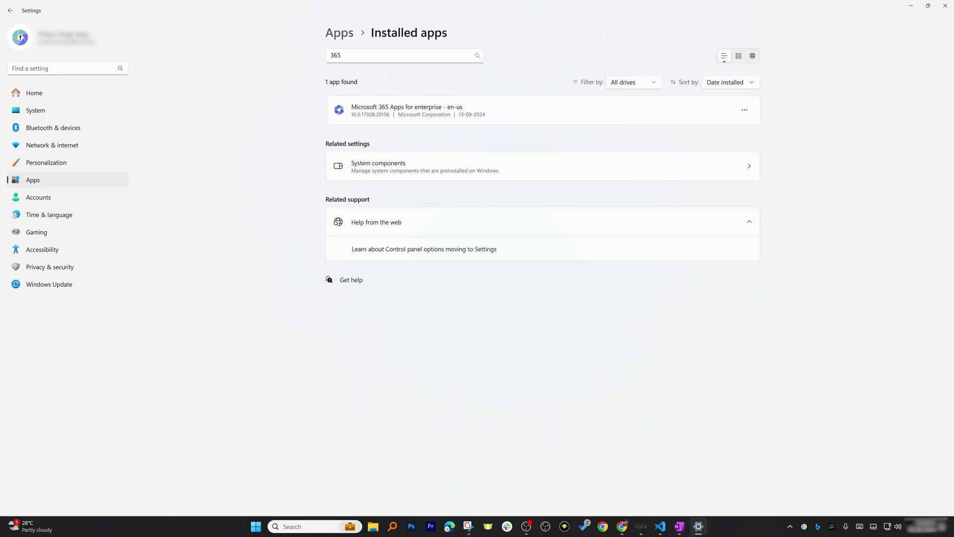